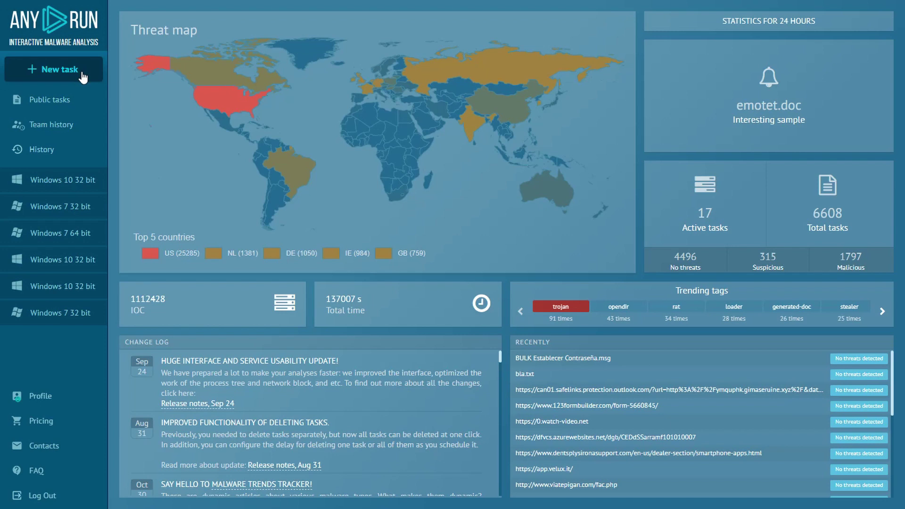
- Create a new task for the pasted PAGO_EN_TOTALIDAD URL, set to open in Google Chrome
{"action": "left_click", "coordinate": [82, 75]}
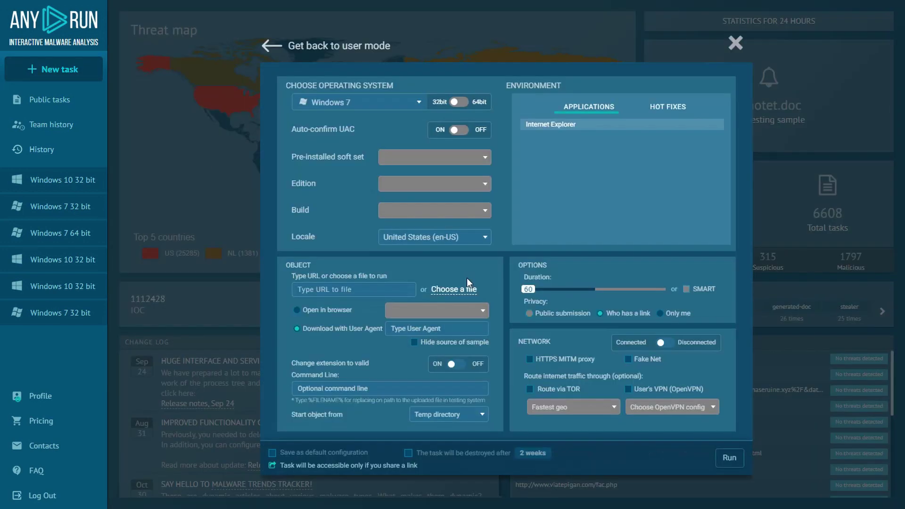
{"action": "left_click", "coordinate": [384, 289]}
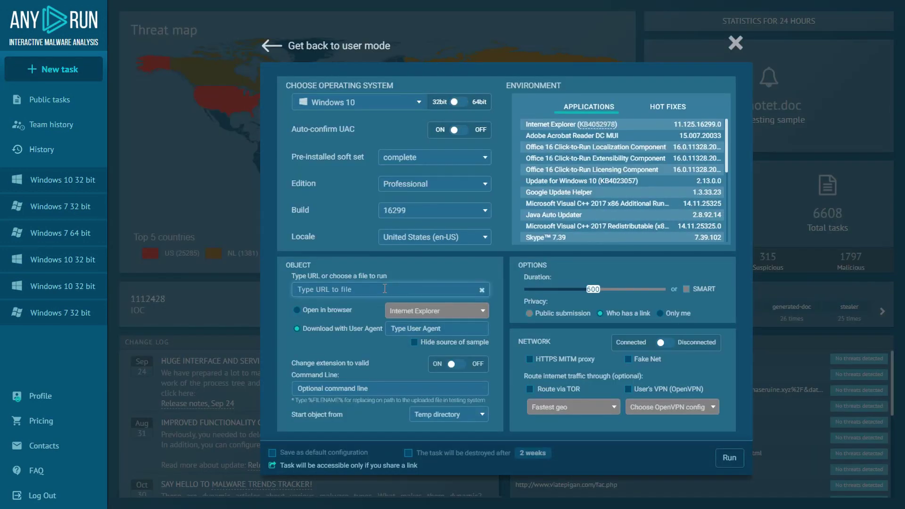
{"action": "key", "text": "ctrl+v"}
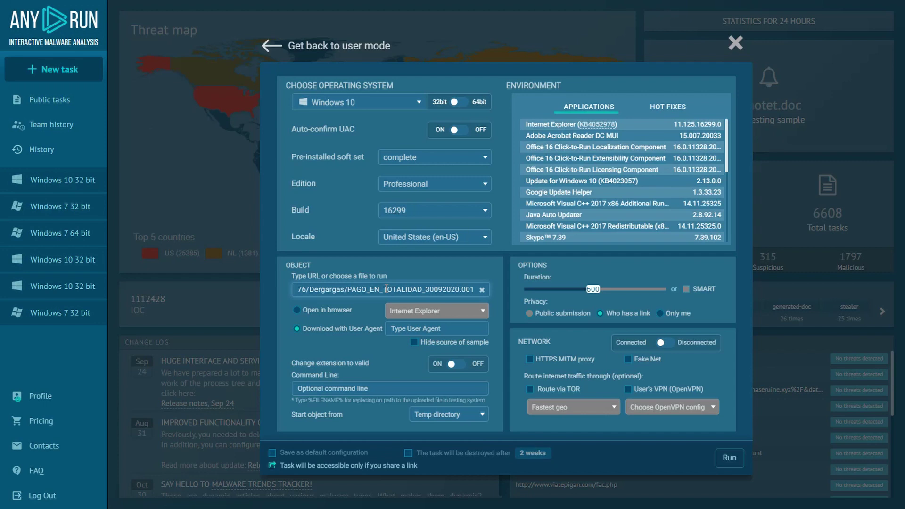
{"action": "left_click", "coordinate": [346, 311]}
{"action": "left_click", "coordinate": [397, 311]}
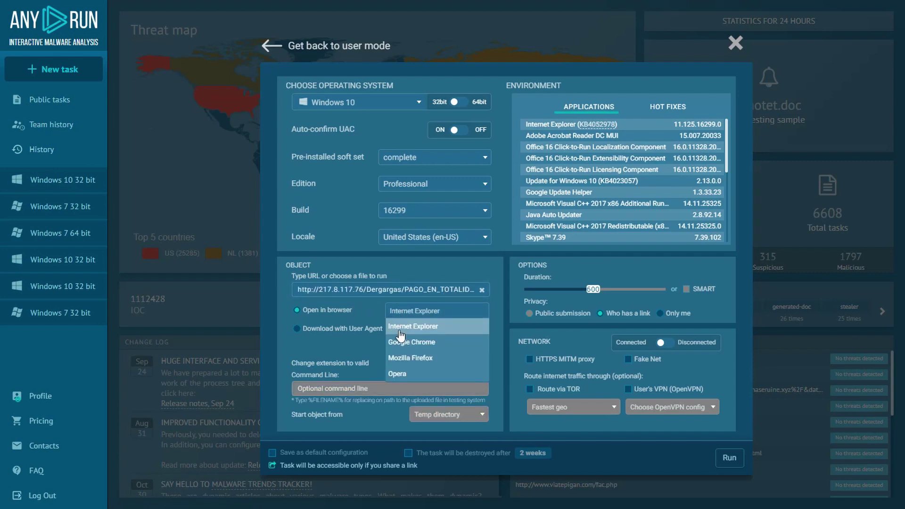
{"action": "left_click", "coordinate": [407, 343]}
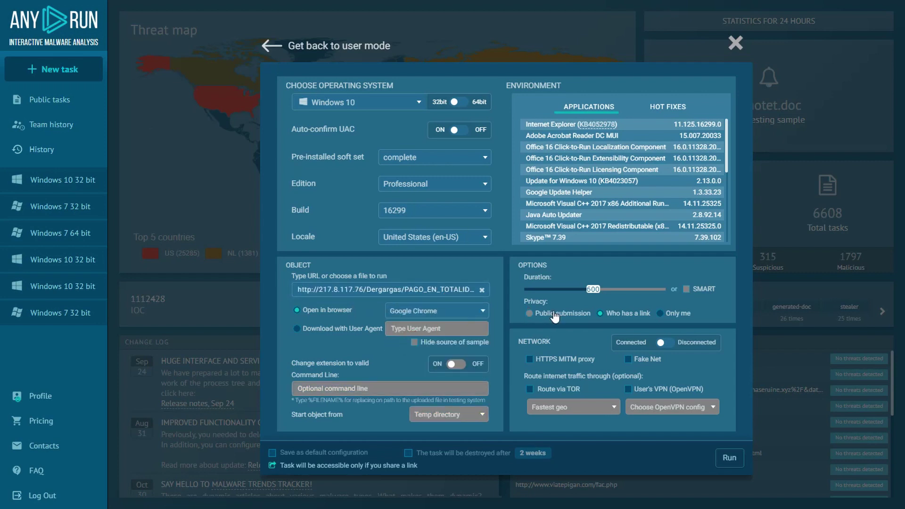
- Run the task and open the downloaded PAGO_EN_TOTALIDAD_30092020.001 file in WinRAR
{"action": "left_click", "coordinate": [729, 459]}
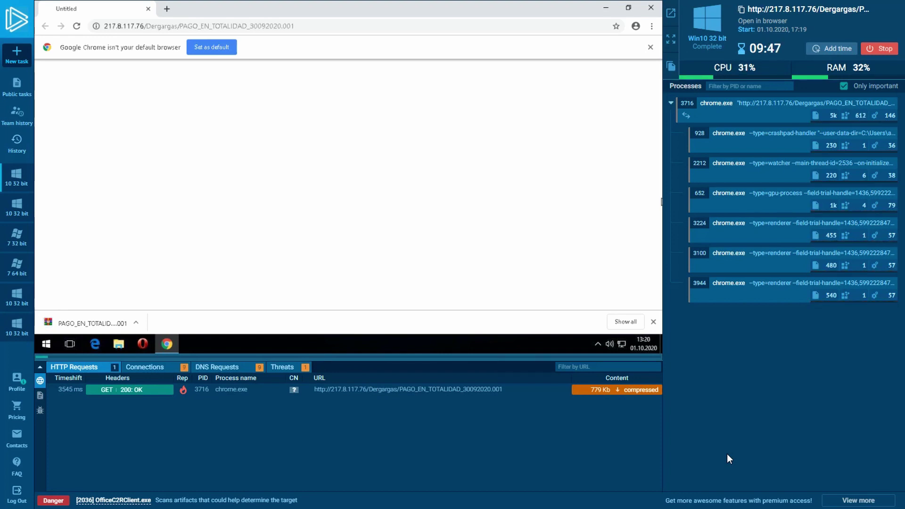
{"action": "left_click", "coordinate": [104, 322]}
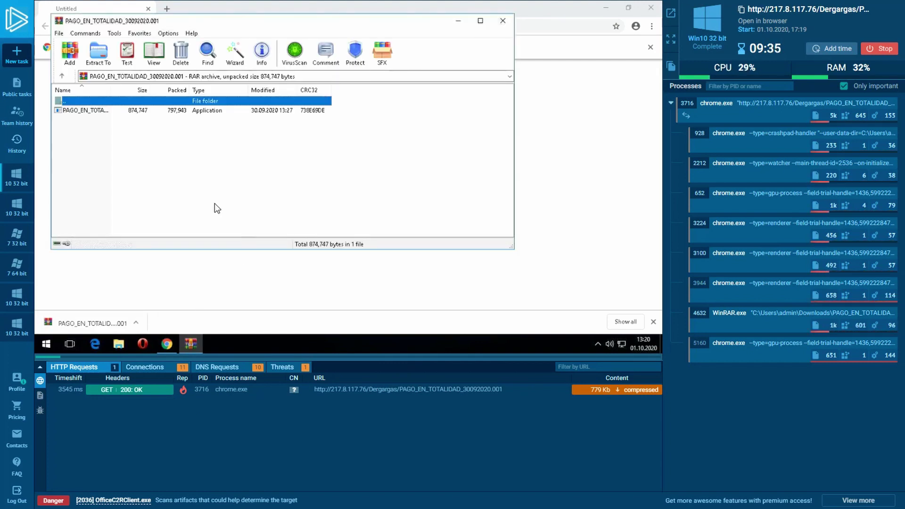
- Extract the PAGO_EN_TOTALIDAD application from the archive to the Desktop, then close WinRAR
{"action": "left_click", "coordinate": [105, 110]}
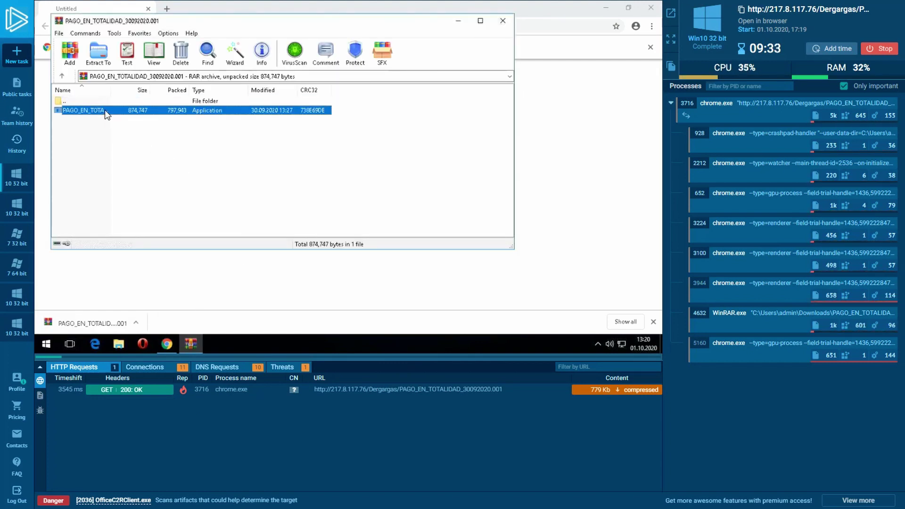
{"action": "left_click", "coordinate": [98, 53]}
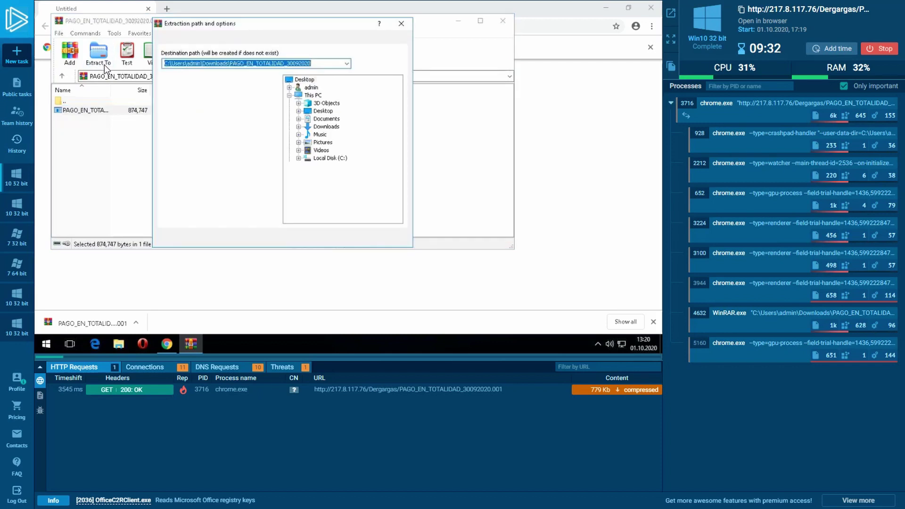
{"action": "left_click", "coordinate": [305, 80]}
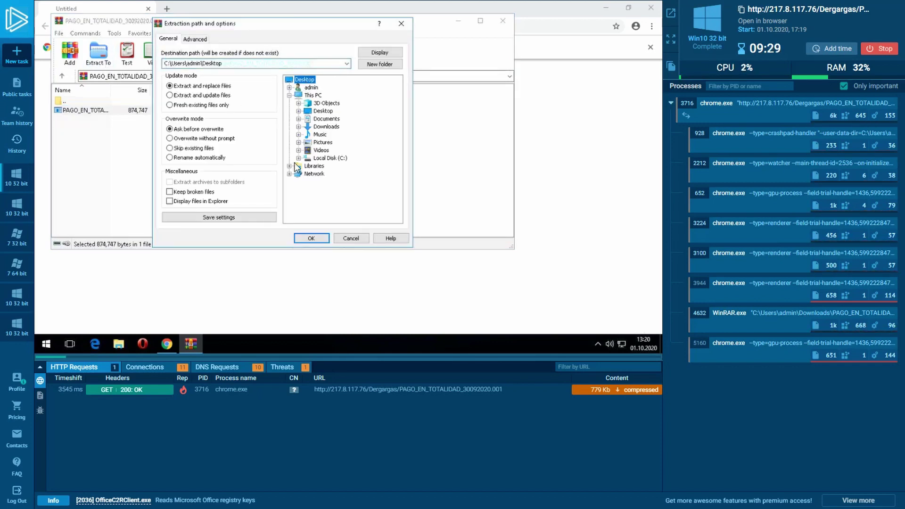
{"action": "left_click", "coordinate": [301, 239]}
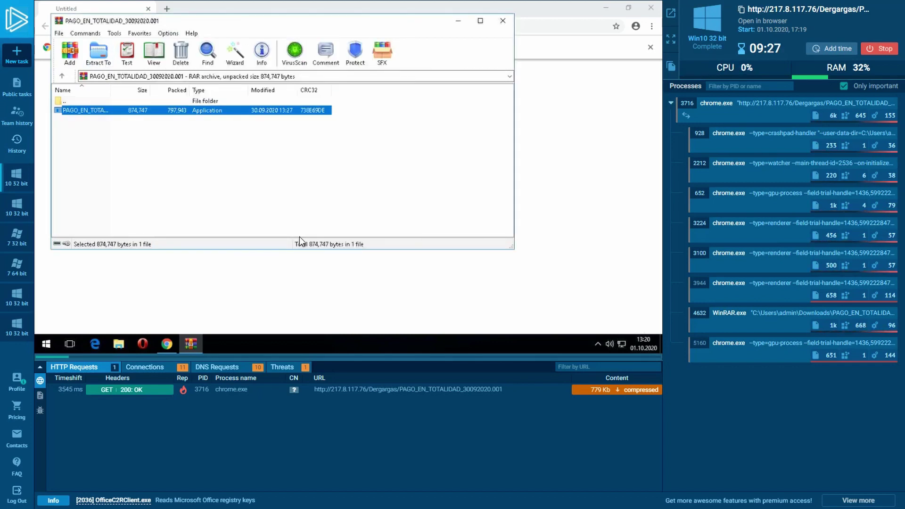
{"action": "left_click", "coordinate": [504, 22]}
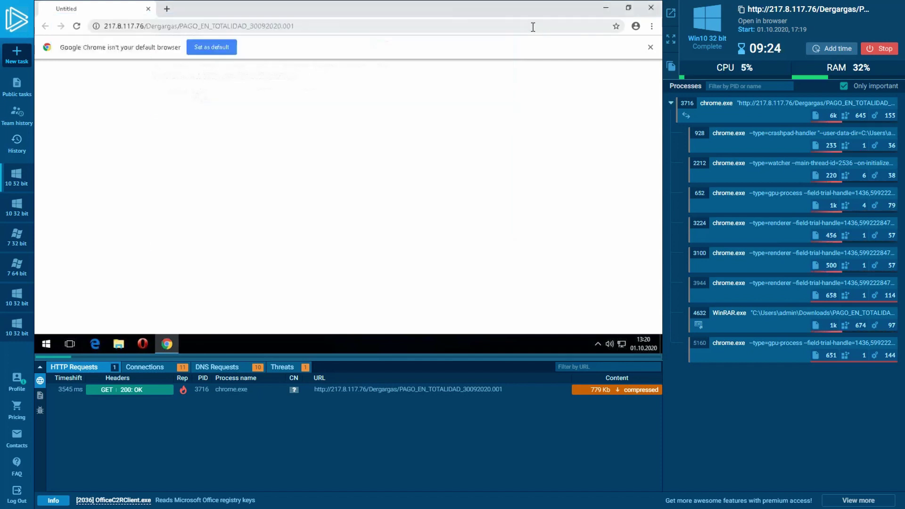
- Close Chrome, collapse the chrome.exe tree, and run the extracted PAGO_EN_TOTALIDAD executable
{"action": "left_click", "coordinate": [649, 9]}
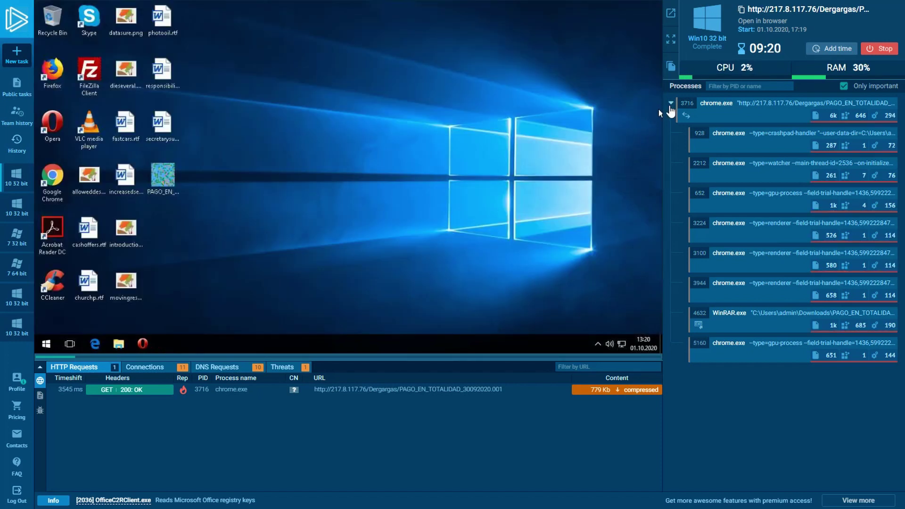
{"action": "left_click", "coordinate": [670, 104]}
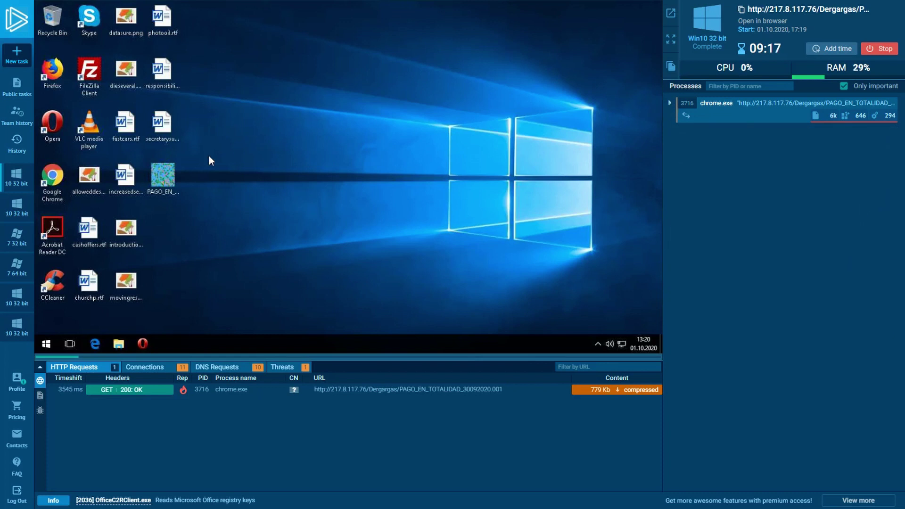
{"action": "double_click", "coordinate": [177, 172]}
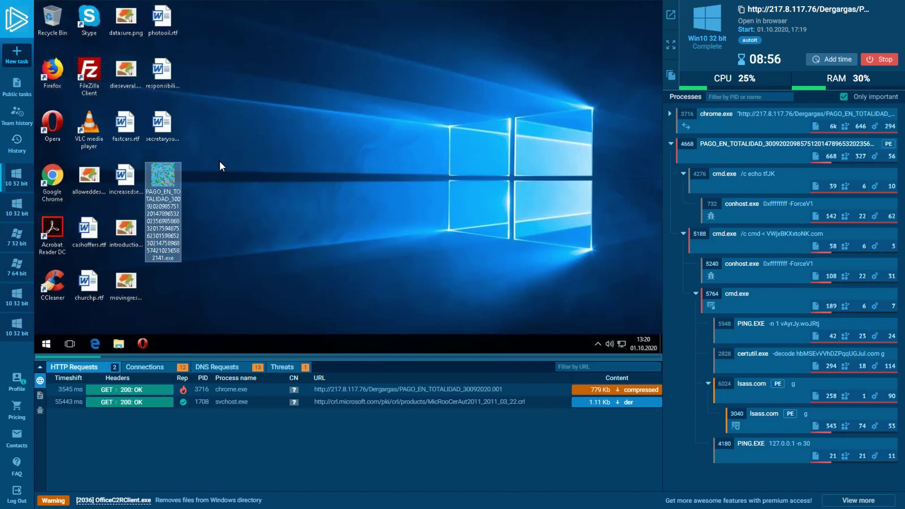
{"action": "left_click", "coordinate": [215, 160]}
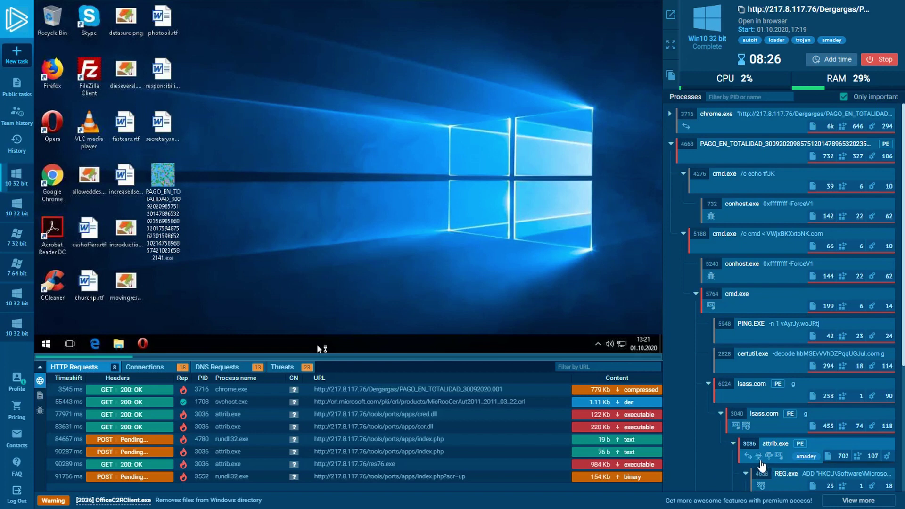
- Open attrib.exe's process details, enlarge the panel, and view the 'AMADEY was detected' record
{"action": "left_click", "coordinate": [759, 465]}
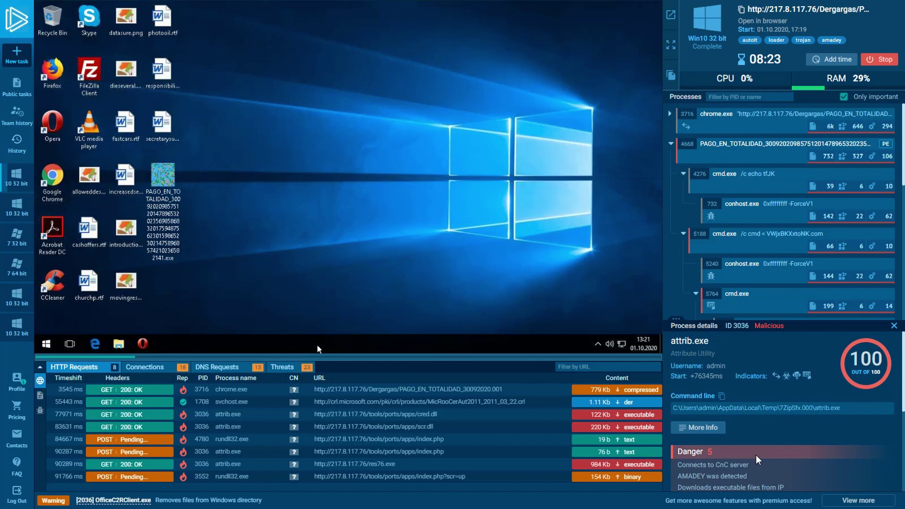
{"action": "scroll", "coordinate": [759, 460], "scroll_direction": "down", "scroll_amount": 2}
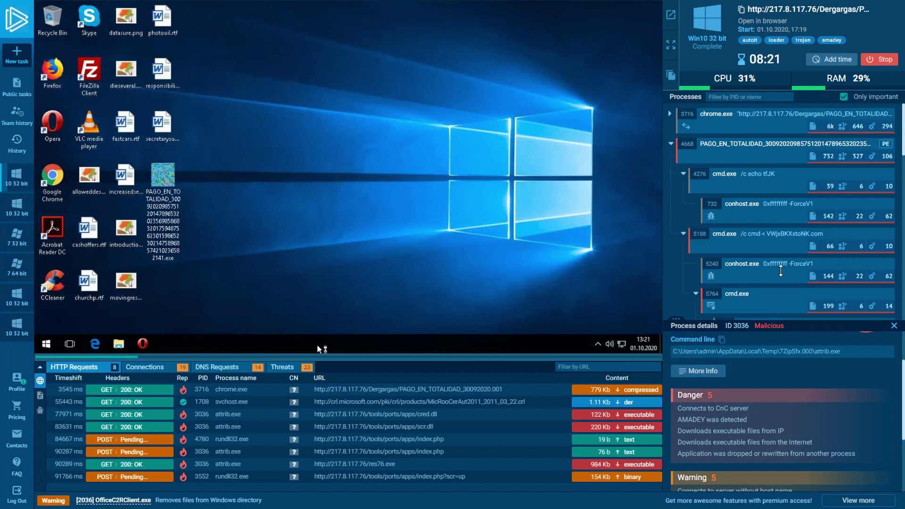
{"action": "left_click_drag", "start_coordinate": [781, 322], "coordinate": [781, 254]}
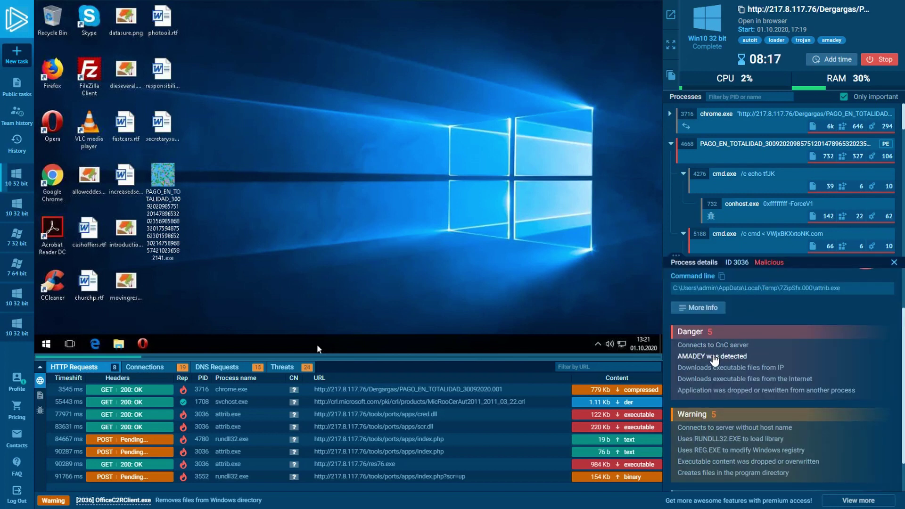
{"action": "left_click", "coordinate": [712, 357]}
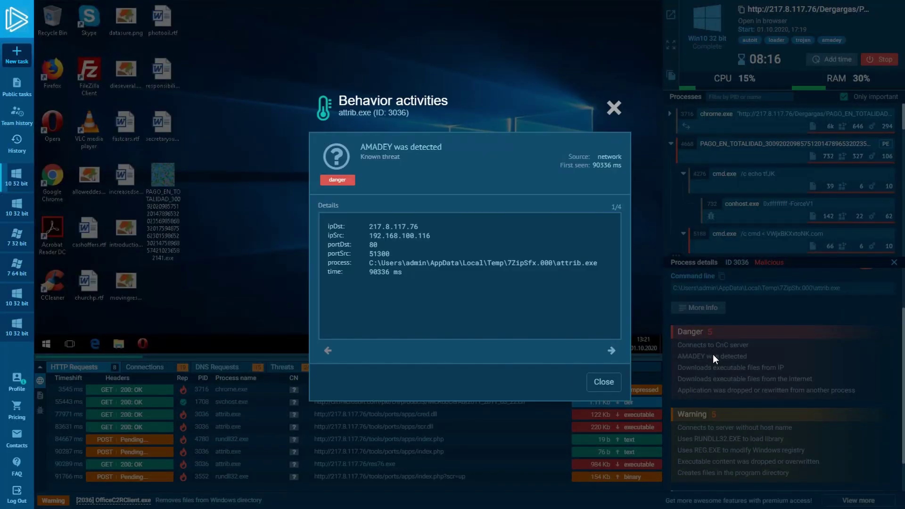
- Close the AMADEY details, show threat alerts, and open the attrib.exe (PID 5180) details
{"action": "left_click", "coordinate": [603, 383]}
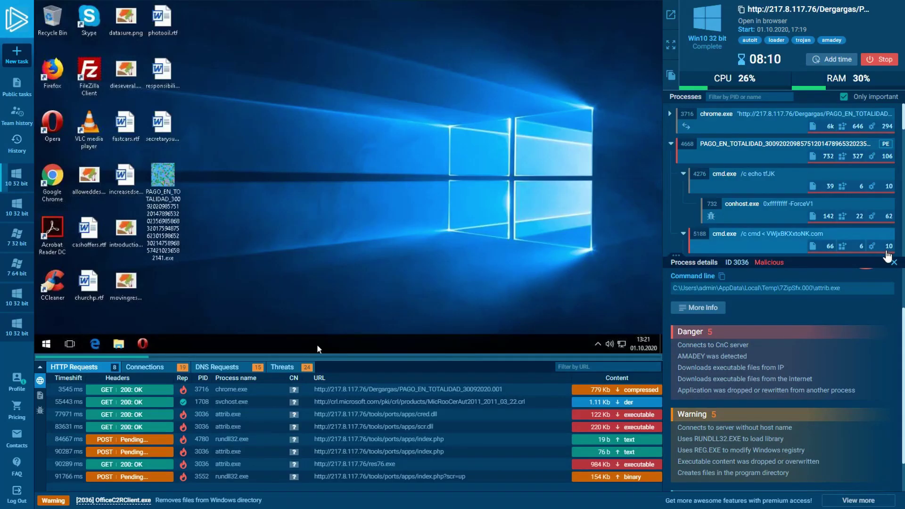
{"action": "left_click", "coordinate": [893, 262]}
{"action": "scroll", "coordinate": [678, 366], "scroll_direction": "down", "scroll_amount": 5}
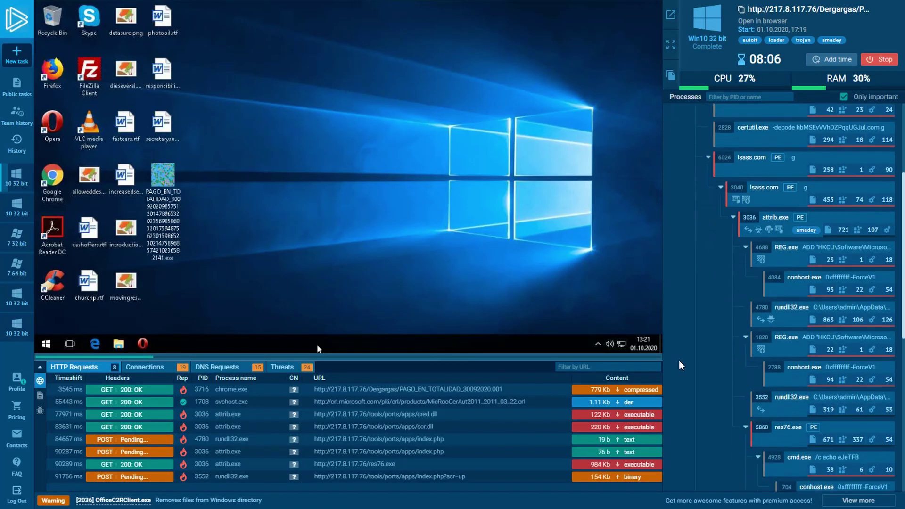
{"action": "scroll", "coordinate": [679, 366], "scroll_direction": "down", "scroll_amount": 5}
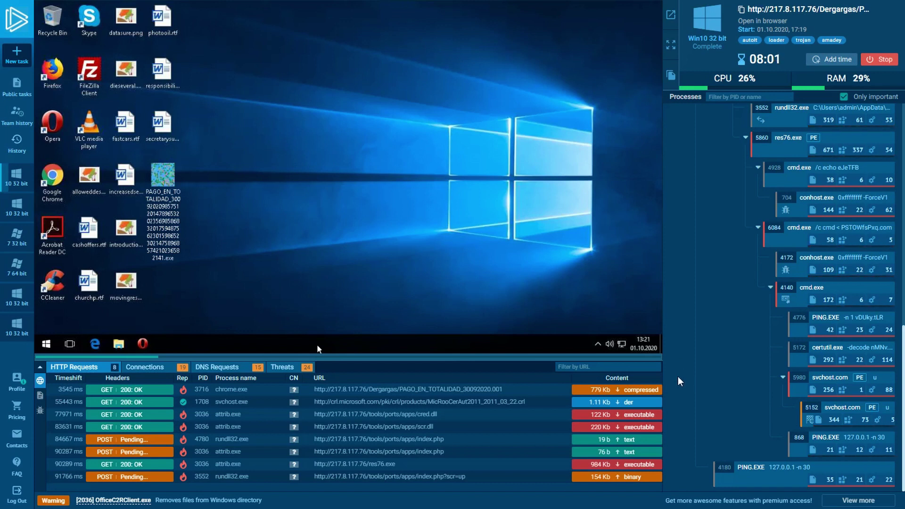
{"action": "left_click", "coordinate": [287, 369]}
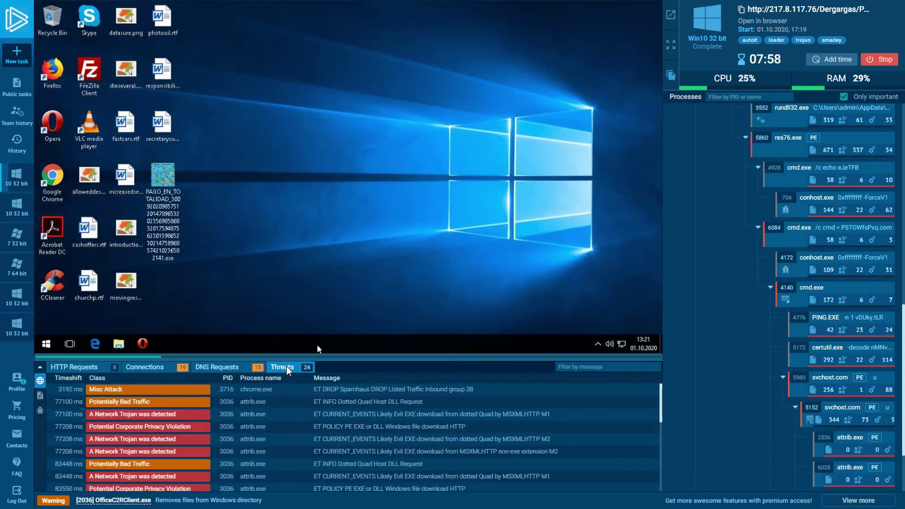
{"action": "scroll", "coordinate": [291, 410], "scroll_direction": "down", "scroll_amount": 1}
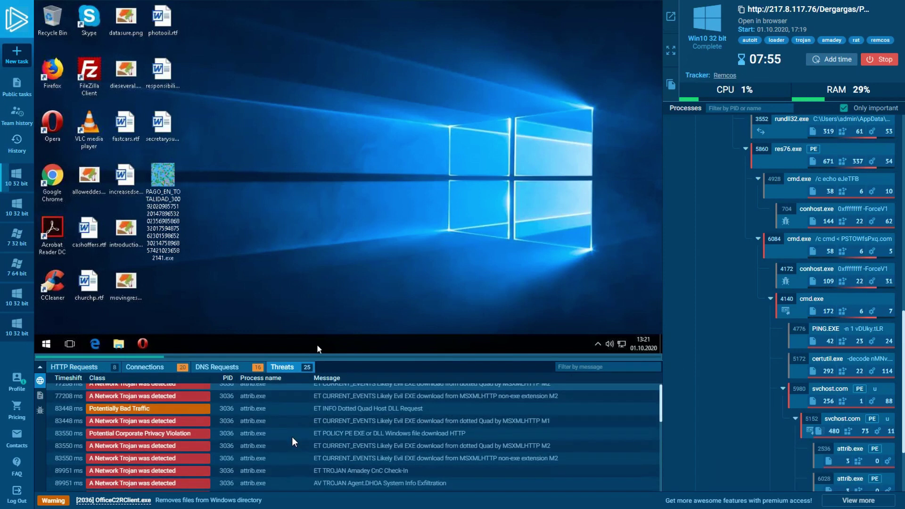
{"action": "scroll", "coordinate": [292, 432], "scroll_direction": "down", "scroll_amount": 1}
{"action": "scroll", "coordinate": [291, 440], "scroll_direction": "down", "scroll_amount": 1}
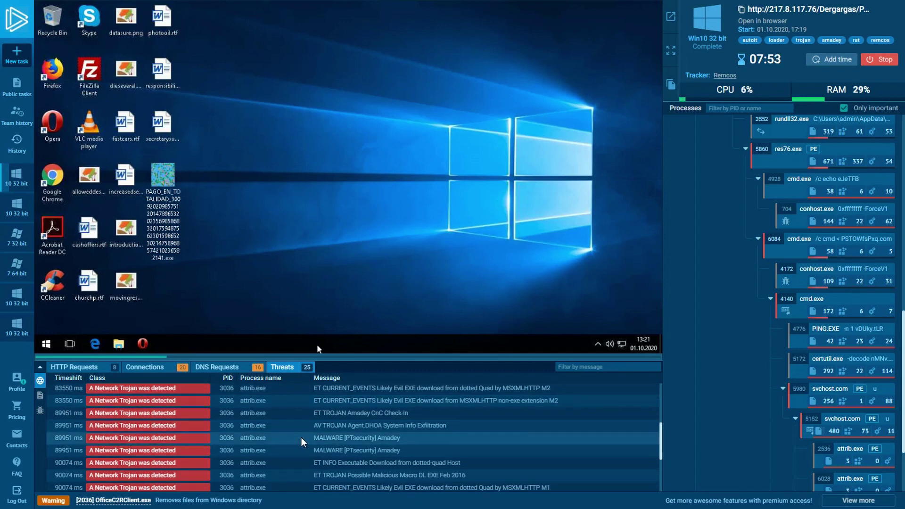
{"action": "scroll", "coordinate": [311, 453], "scroll_direction": "down", "scroll_amount": 3}
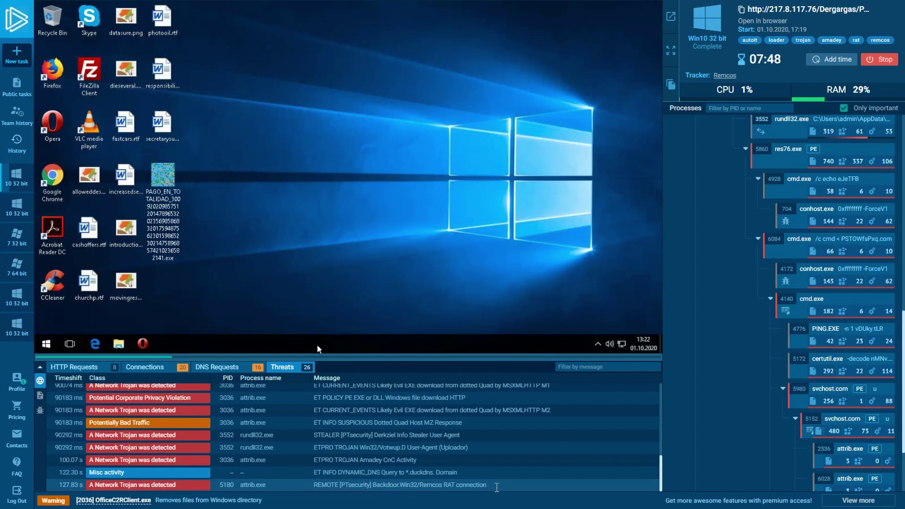
{"action": "scroll", "coordinate": [813, 396], "scroll_direction": "down", "scroll_amount": 3}
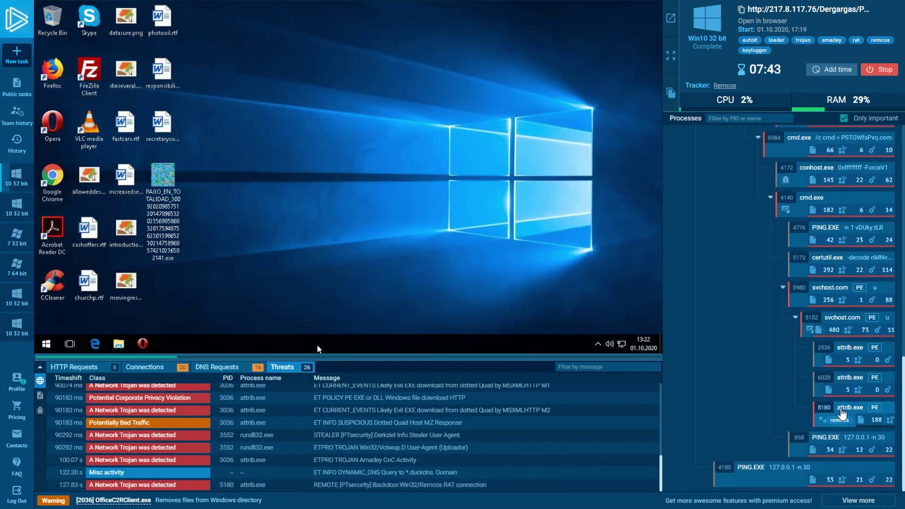
{"action": "left_click", "coordinate": [841, 414]}
- Page through REMCOS detection records 1/3 to 3/3, then open attrib.exe's More Info view
{"action": "left_click", "coordinate": [737, 404]}
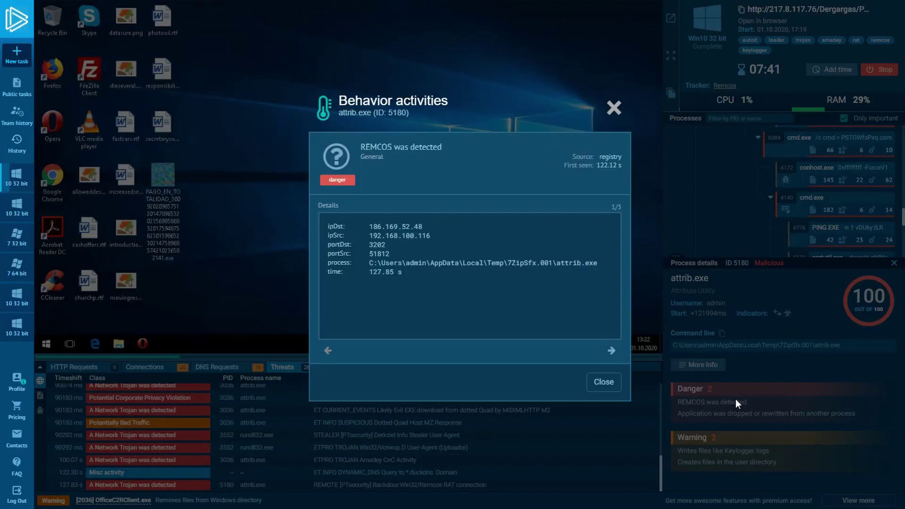
{"action": "left_click", "coordinate": [611, 351]}
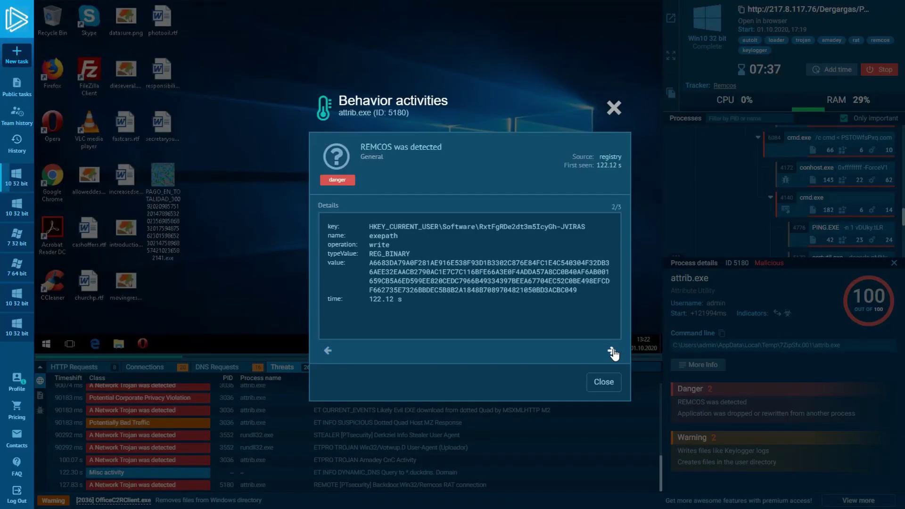
{"action": "left_click", "coordinate": [611, 351]}
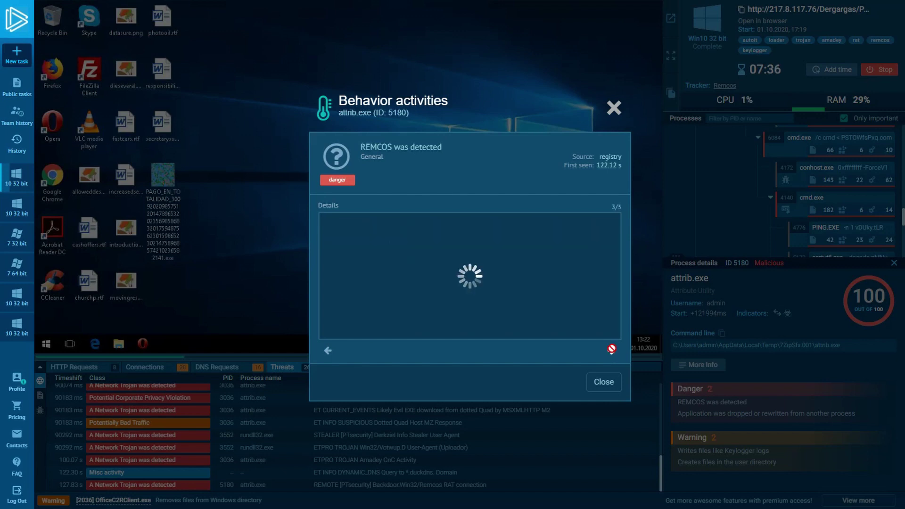
{"action": "left_click", "coordinate": [603, 382]}
{"action": "left_click", "coordinate": [684, 367]}
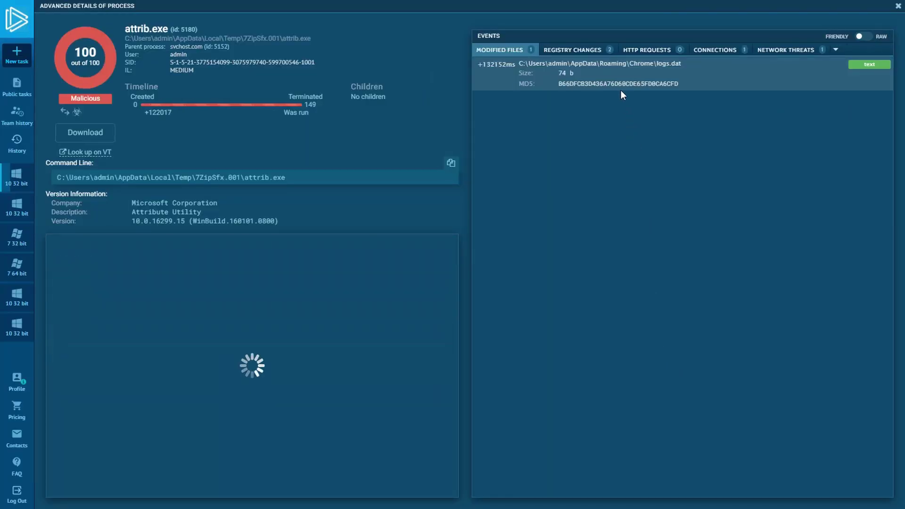
{"action": "left_click", "coordinate": [646, 78]}
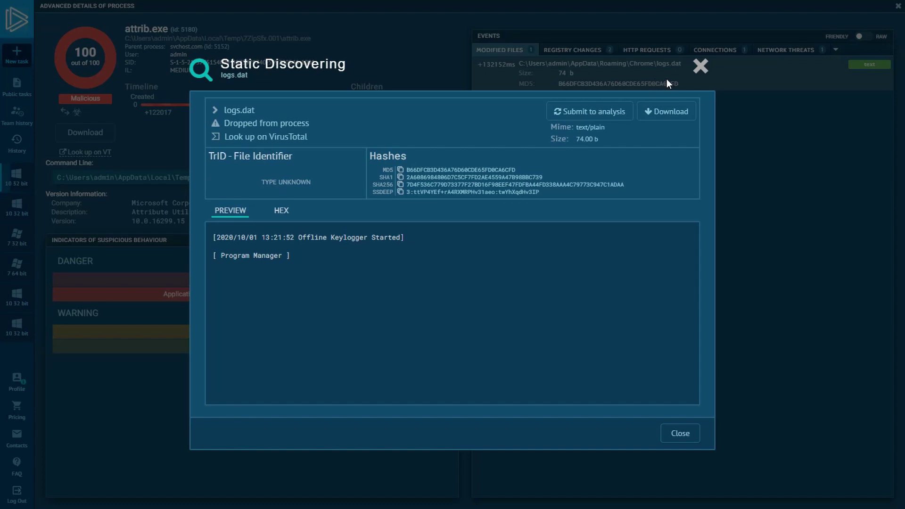
{"action": "left_click", "coordinate": [701, 69]}
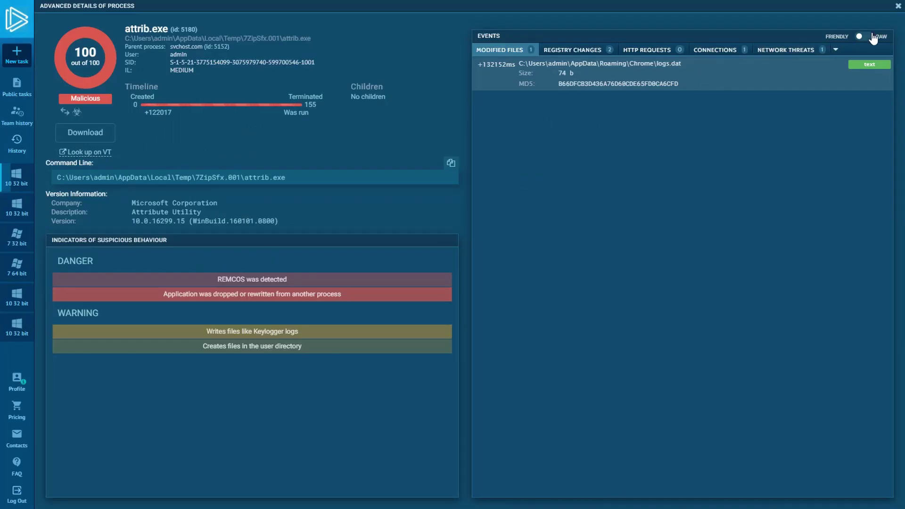
- Preview modified file VWjxBKXxtoNK.com under Files modification, then stop the task
{"action": "left_click", "coordinate": [898, 5]}
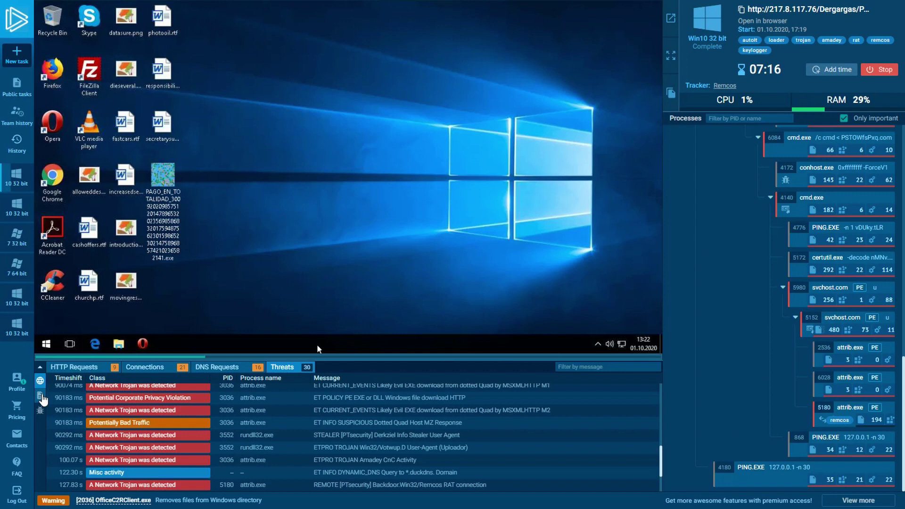
{"action": "left_click", "coordinate": [40, 395]}
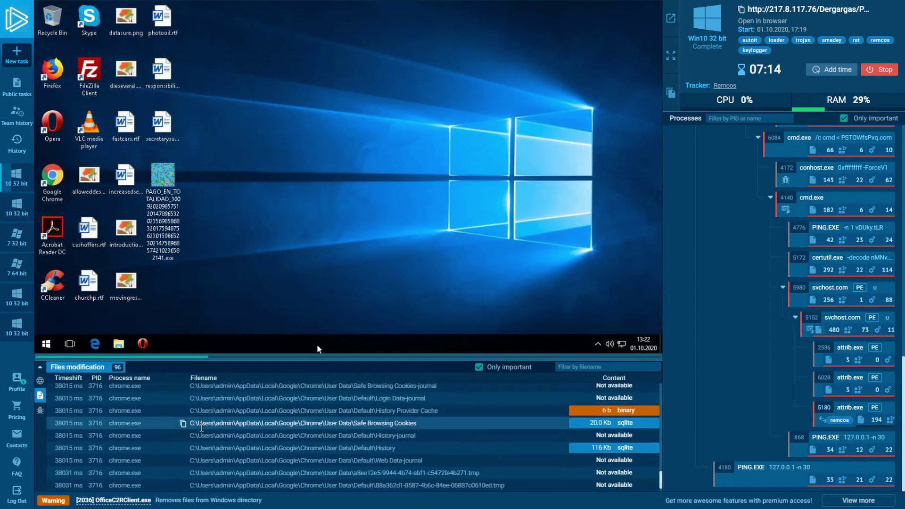
{"action": "scroll", "coordinate": [202, 424], "scroll_direction": "down", "scroll_amount": 3}
{"action": "scroll", "coordinate": [318, 445], "scroll_direction": "down", "scroll_amount": 3}
{"action": "scroll", "coordinate": [418, 468], "scroll_direction": "down", "scroll_amount": 3}
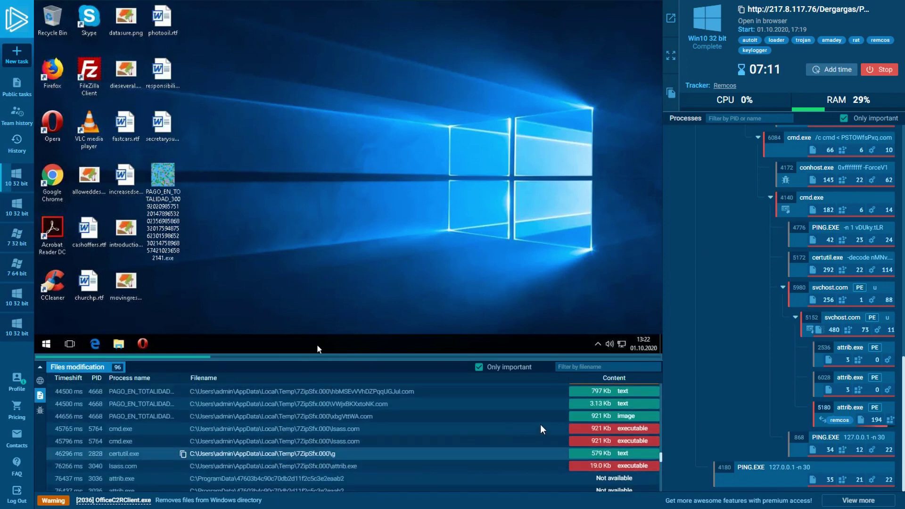
{"action": "left_click", "coordinate": [629, 405]}
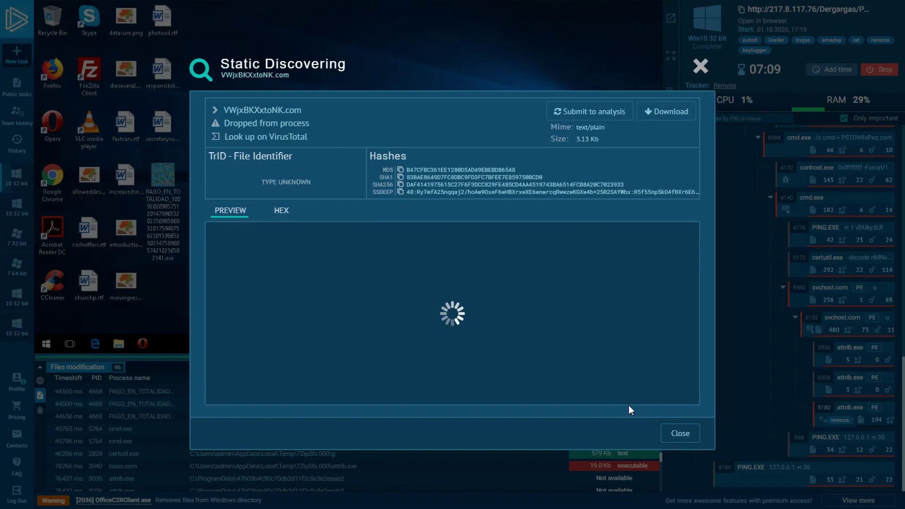
{"action": "left_click", "coordinate": [682, 434]}
{"action": "scroll", "coordinate": [543, 451], "scroll_direction": "down", "scroll_amount": 3}
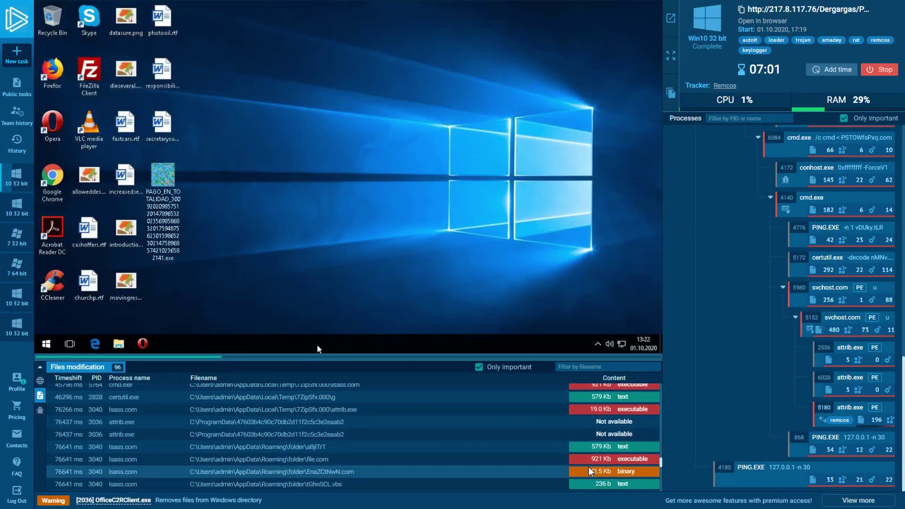
{"action": "scroll", "coordinate": [587, 482], "scroll_direction": "down", "scroll_amount": 6}
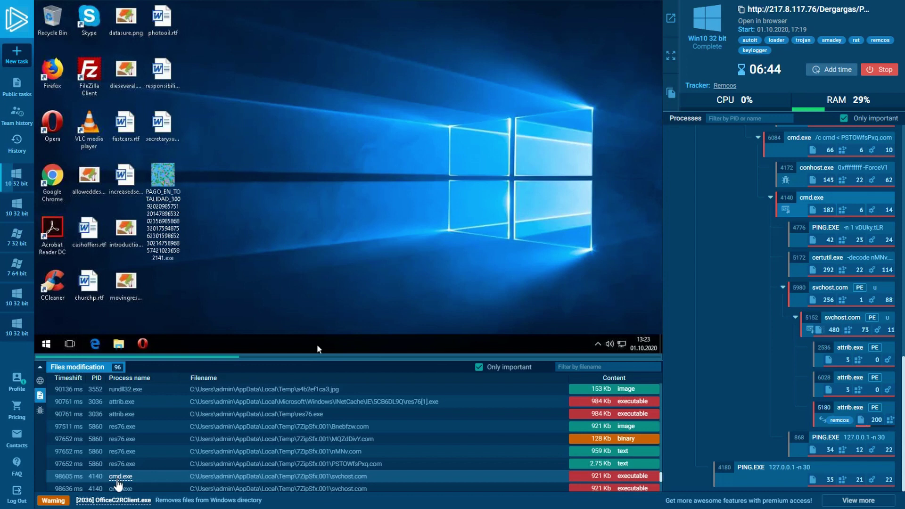
{"action": "scroll", "coordinate": [120, 481], "scroll_direction": "down", "scroll_amount": 3}
{"action": "scroll", "coordinate": [129, 472], "scroll_direction": "down", "scroll_amount": 2}
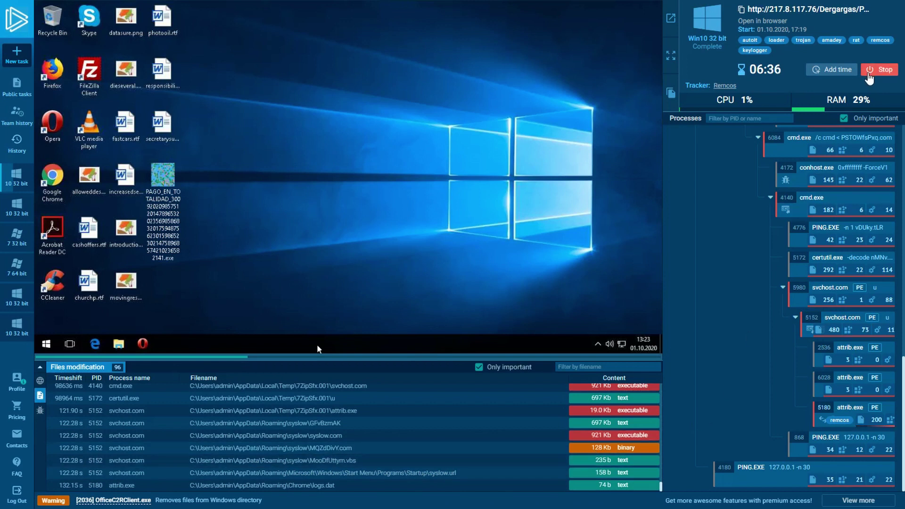
{"action": "left_click", "coordinate": [869, 72]}
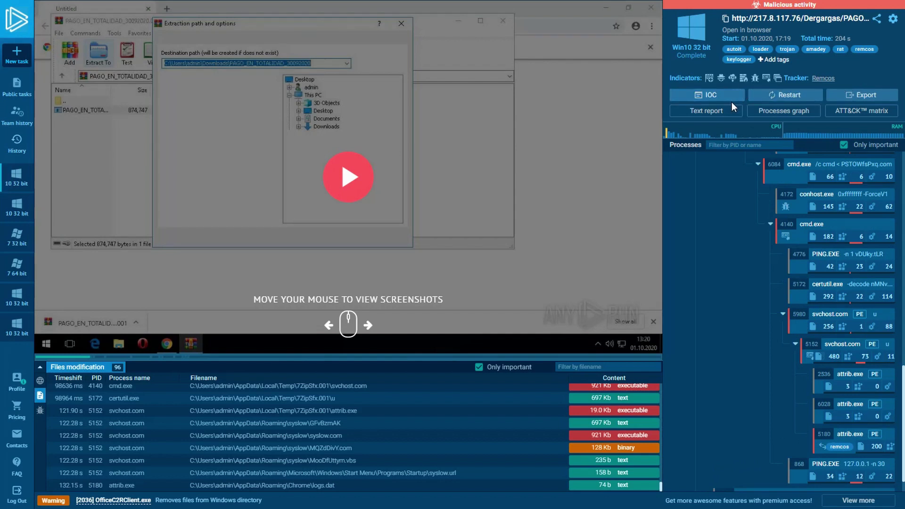
- In the Processes graph, inspect the #AMADEY attrib.exe node's details, then close them
{"action": "left_click", "coordinate": [750, 113]}
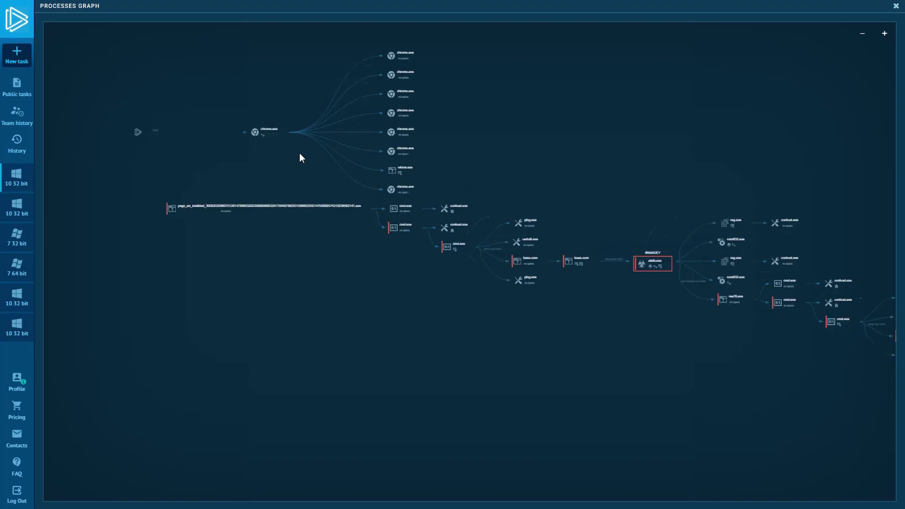
{"action": "scroll", "coordinate": [300, 153], "scroll_direction": "up", "scroll_amount": 1}
{"action": "scroll", "coordinate": [293, 161], "scroll_direction": "up", "scroll_amount": 2}
{"action": "scroll", "coordinate": [270, 187], "scroll_direction": "up", "scroll_amount": 1}
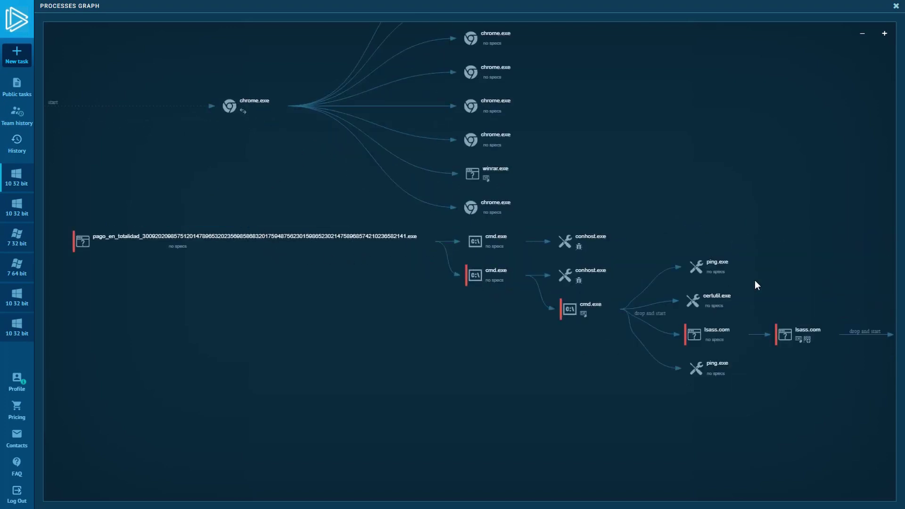
{"action": "left_click_drag", "start_coordinate": [772, 280], "coordinate": [614, 274]}
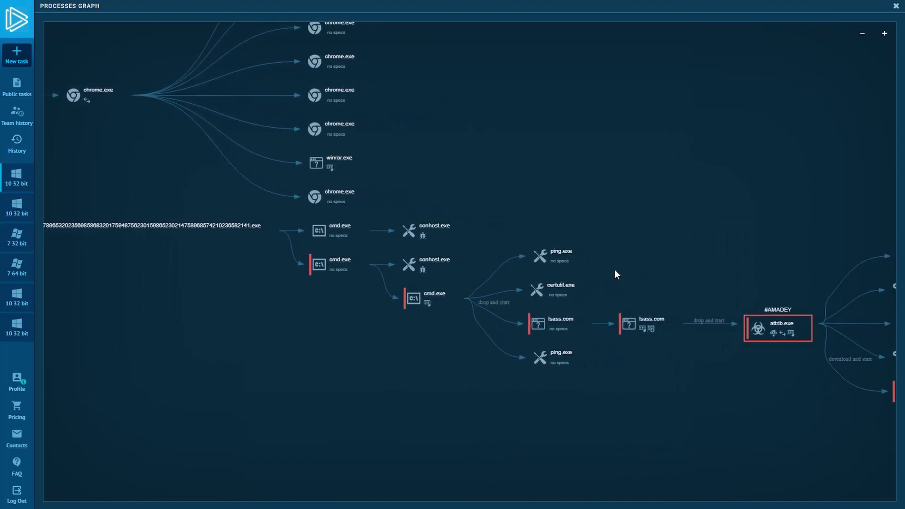
{"action": "left_click", "coordinate": [781, 325]}
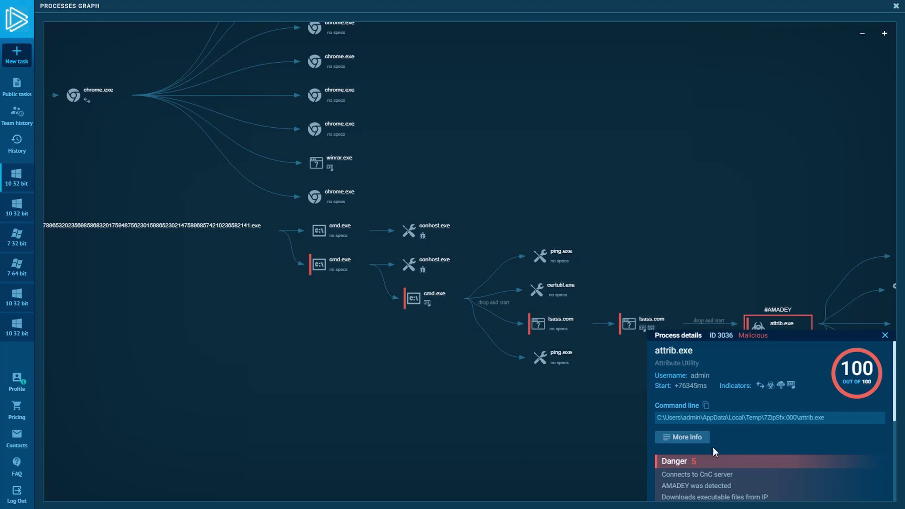
{"action": "scroll", "coordinate": [712, 447], "scroll_direction": "down", "scroll_amount": 1}
{"action": "scroll", "coordinate": [713, 447], "scroll_direction": "down", "scroll_amount": 1}
{"action": "scroll", "coordinate": [739, 424], "scroll_direction": "down", "scroll_amount": 2}
{"action": "scroll", "coordinate": [739, 423], "scroll_direction": "down", "scroll_amount": 2}
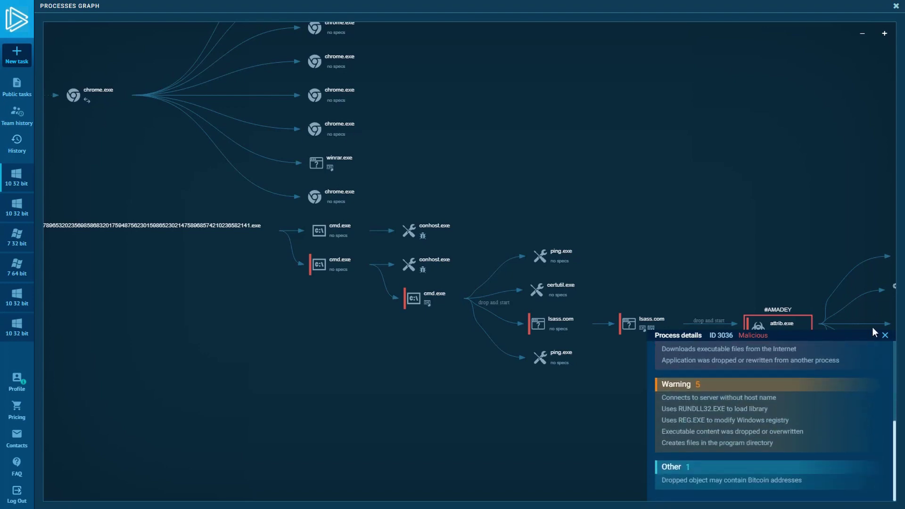
{"action": "left_click", "coordinate": [884, 335]}
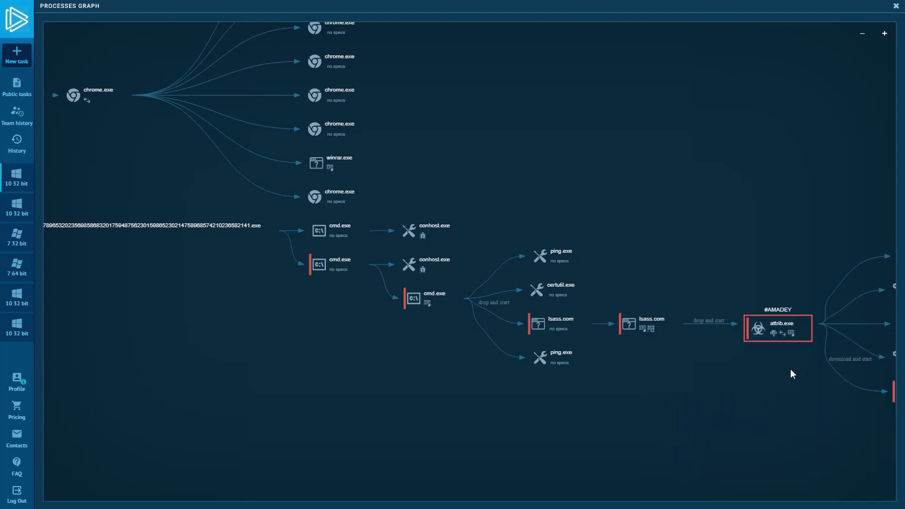
- Pan to the #REMCOS attrib.exe node, view and close its details, then exit the graph
{"action": "mouse_move", "coordinate": [791, 369]}
{"action": "left_mouse_down"}
{"action": "mouse_move", "coordinate": [500, 364]}
{"action": "mouse_move", "coordinate": [318, 329]}
{"action": "left_mouse_up"}
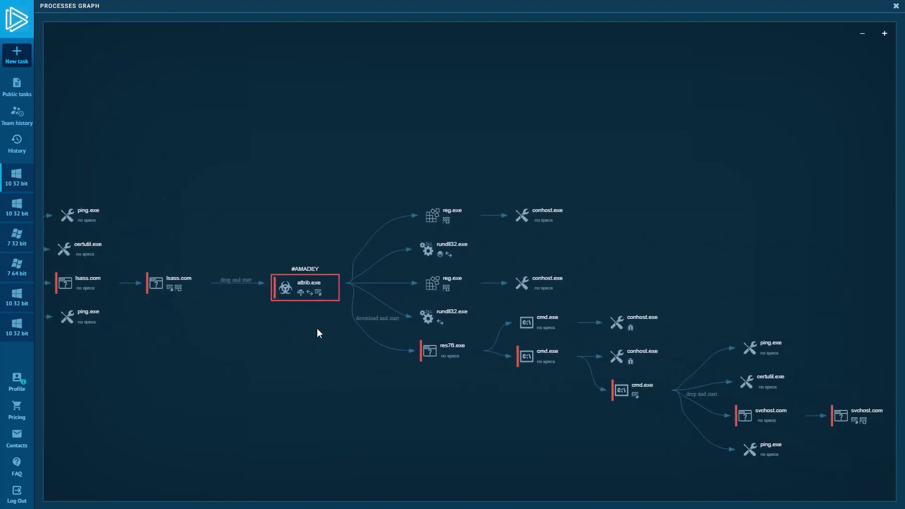
{"action": "left_click_drag", "start_coordinate": [768, 295], "coordinate": [569, 270]}
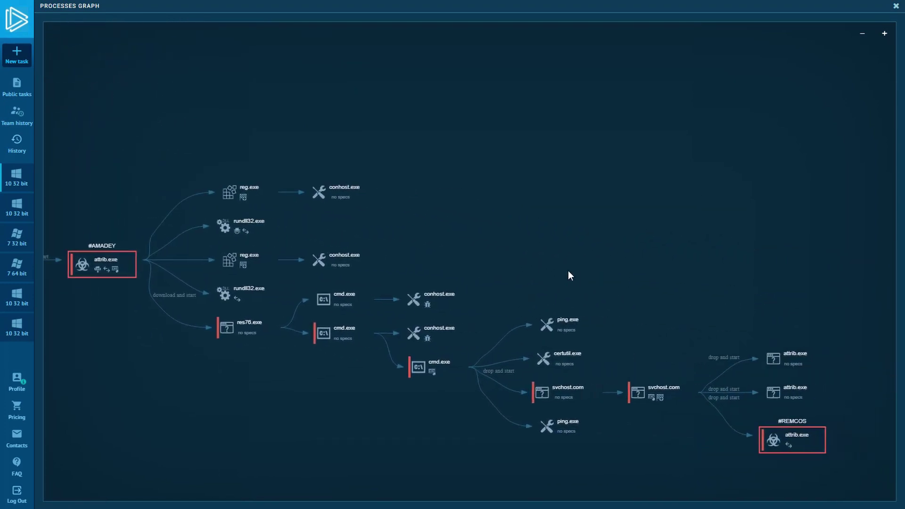
{"action": "left_click", "coordinate": [789, 444]}
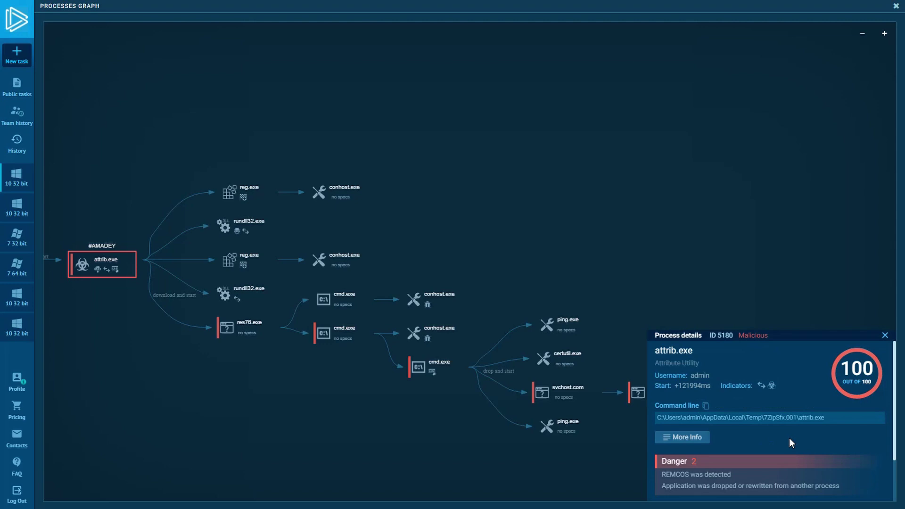
{"action": "left_click", "coordinate": [884, 336]}
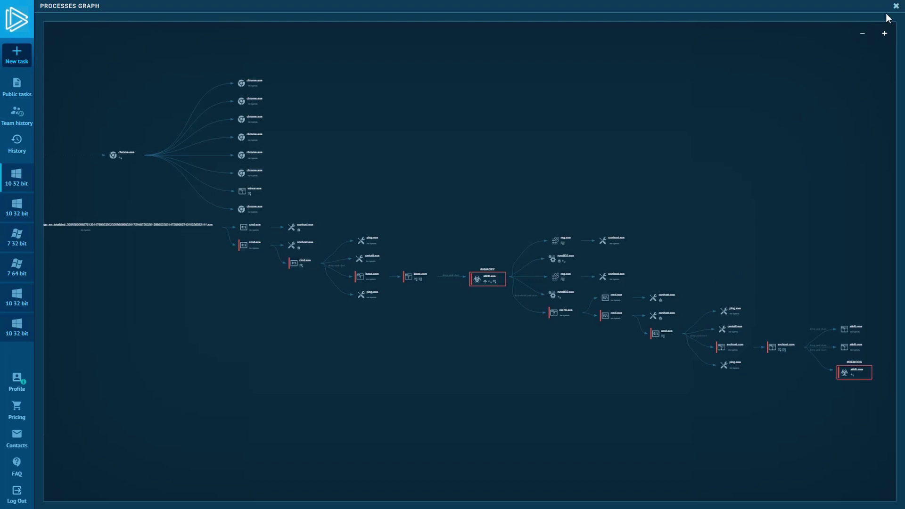
{"action": "left_click", "coordinate": [896, 7]}
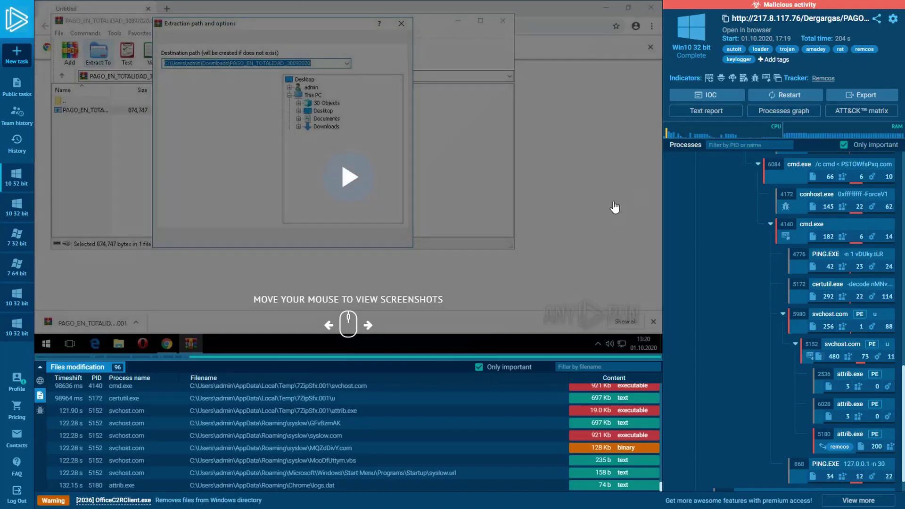